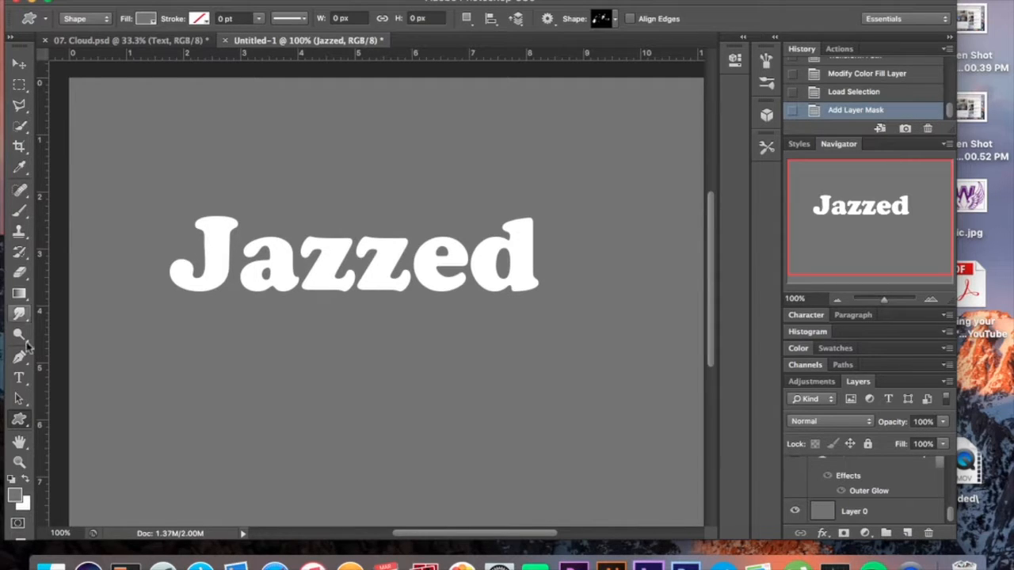
# Make the Jazzed text layer that has Stroke and Outer Glow visible, with all its layer effects switched off.
pyautogui.click(20, 378)
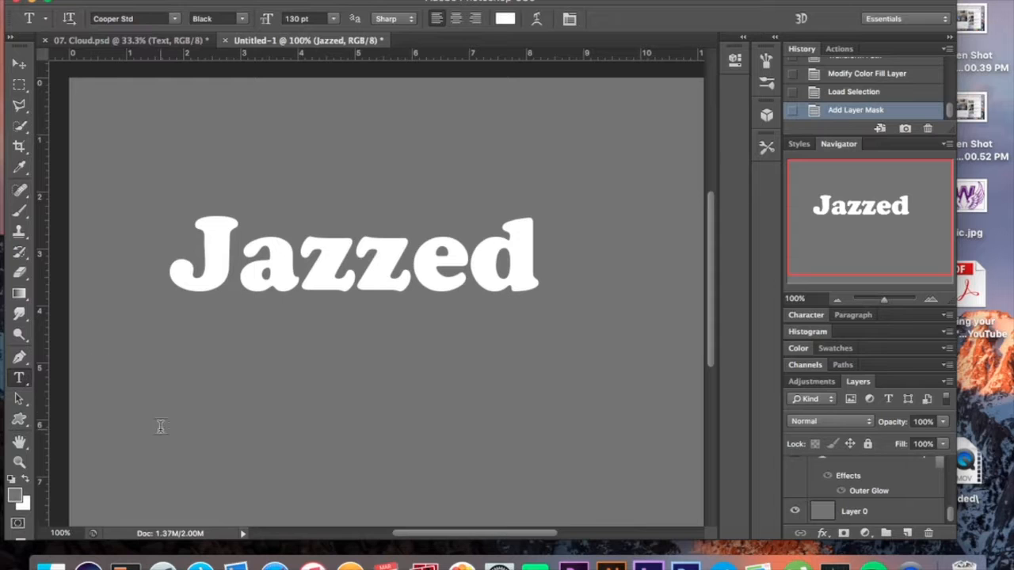
pyautogui.scroll(2, 860, 495)
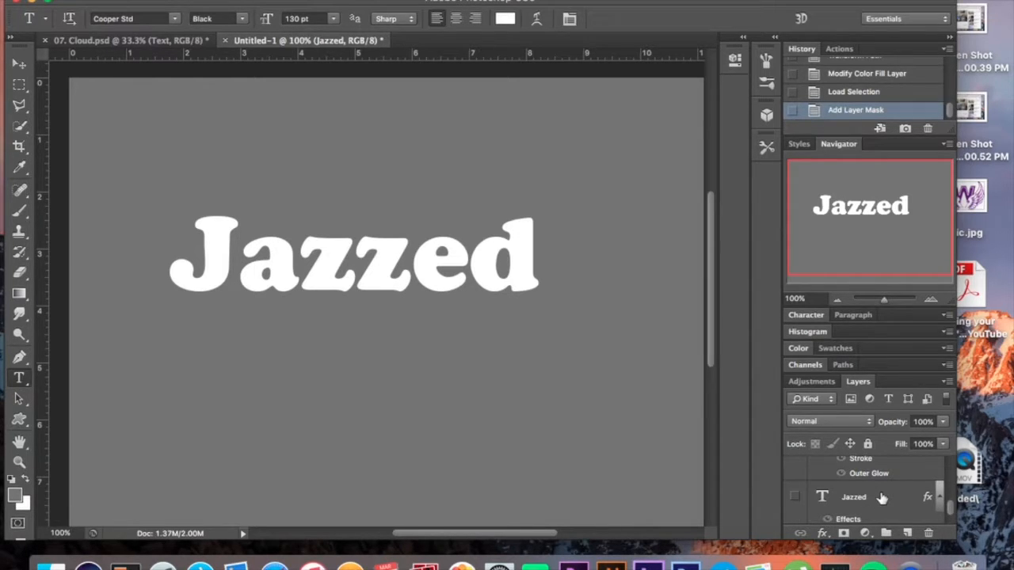
pyautogui.scroll(-2, 879, 498)
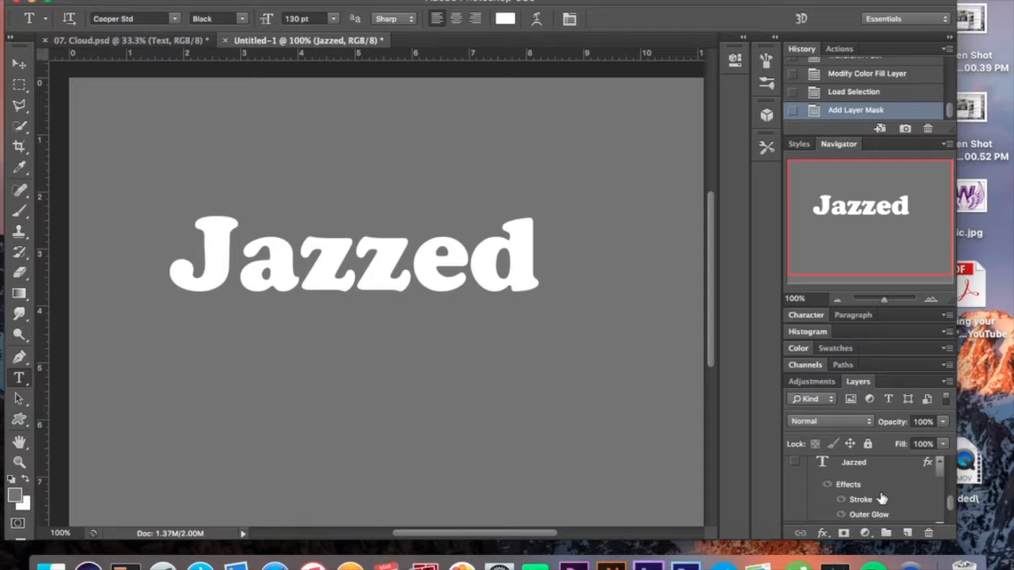
pyautogui.click(828, 486)
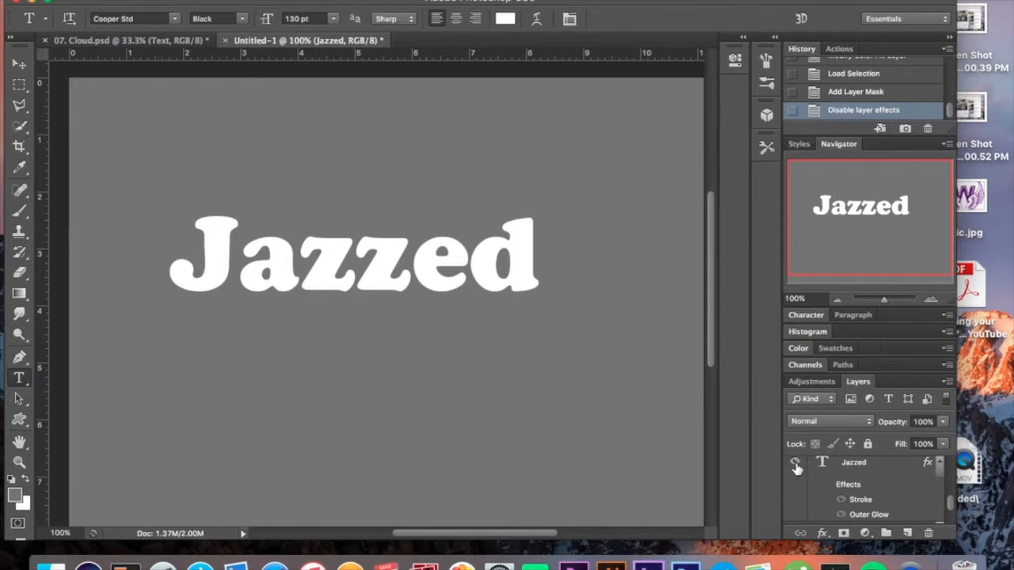
pyautogui.scroll(1, 815, 501)
pyautogui.scroll(-1, 816, 501)
# Review the Stroke settings, including the stroke colour, and the Outer Glow settings of the visible effect-bearing Jazzed text layer.
pyautogui.doubleClick(884, 483)
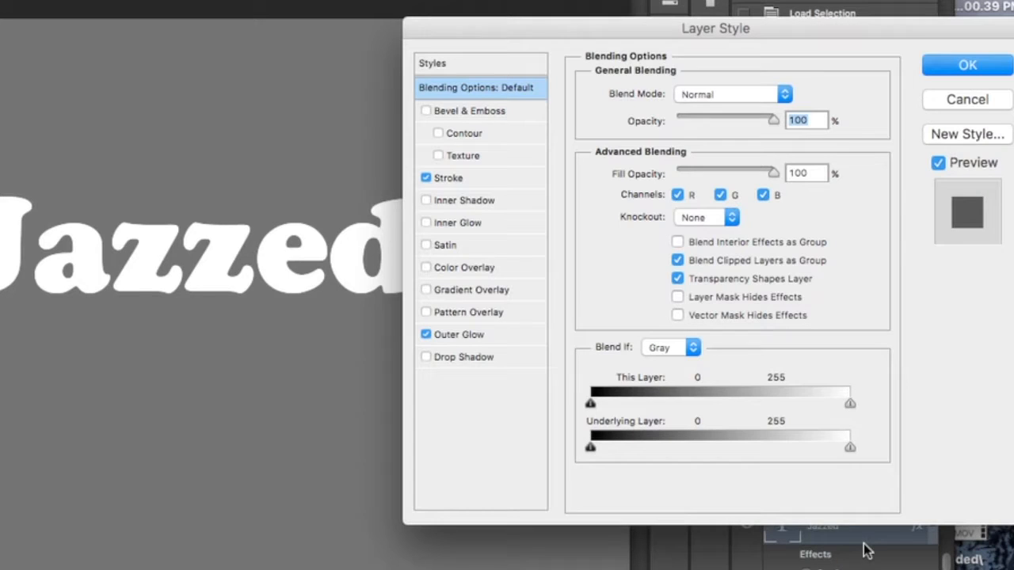
pyautogui.click(471, 184)
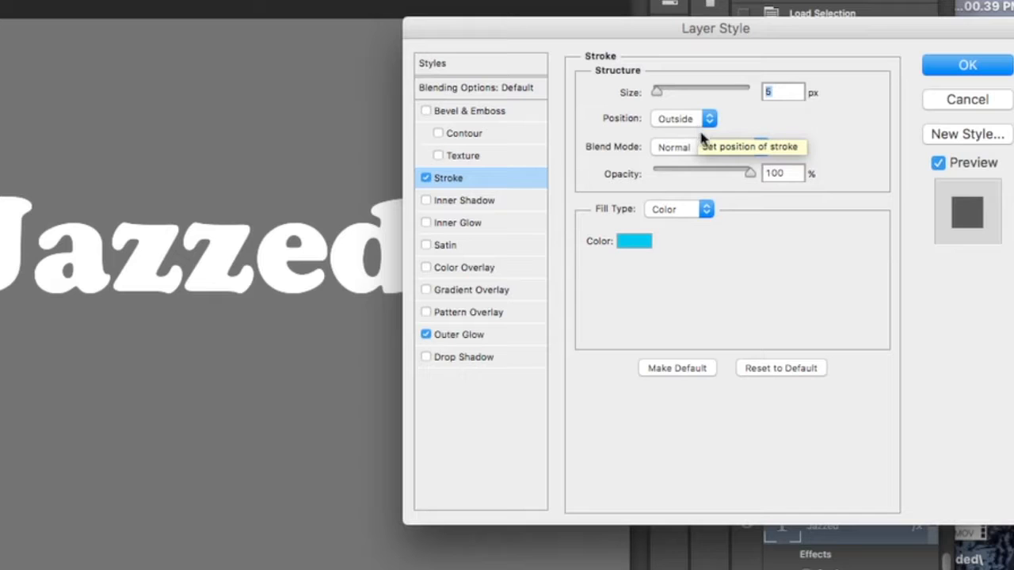
pyautogui.click(634, 242)
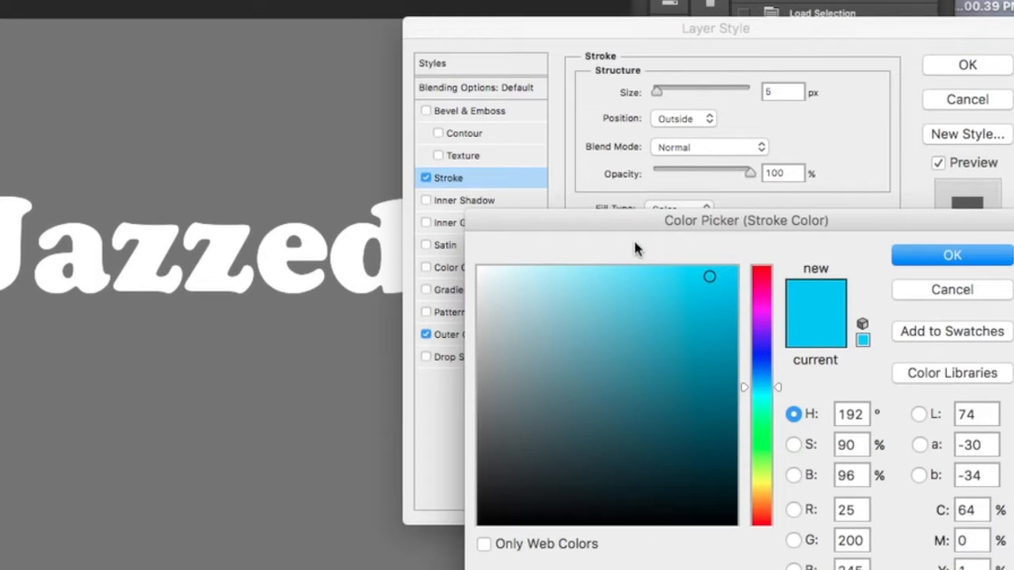
pyautogui.press('Return')
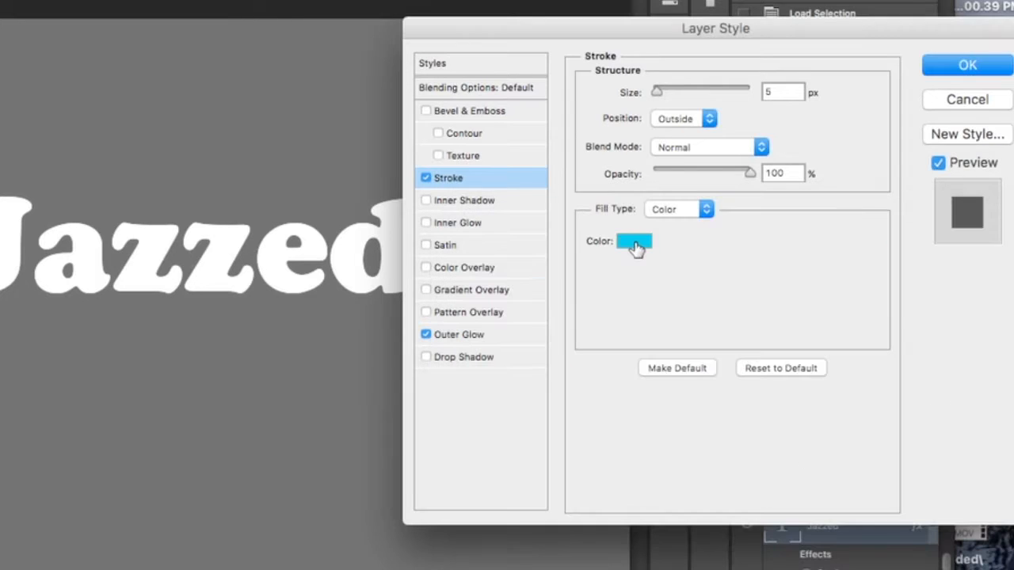
pyautogui.click(519, 336)
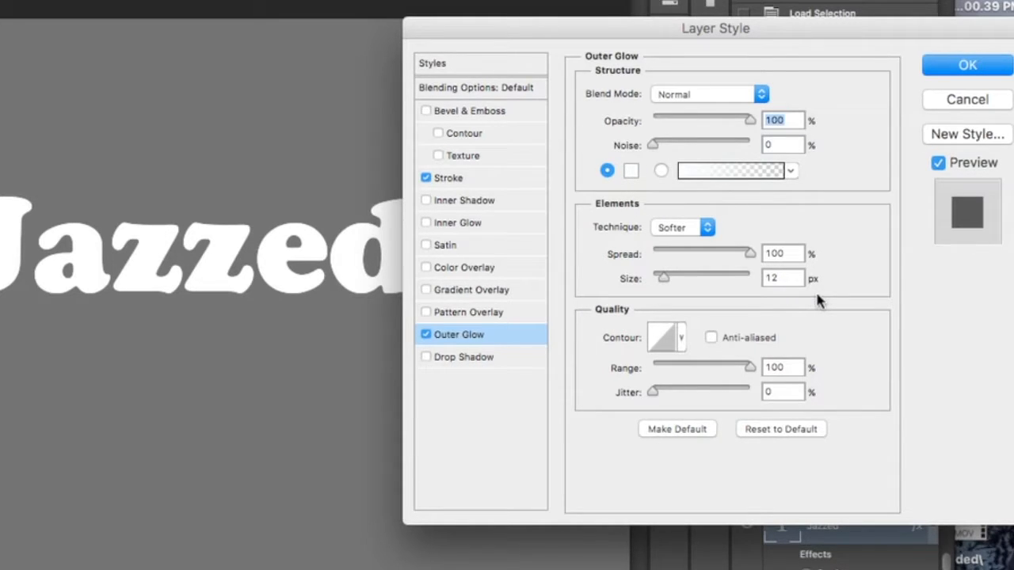
pyautogui.click(965, 67)
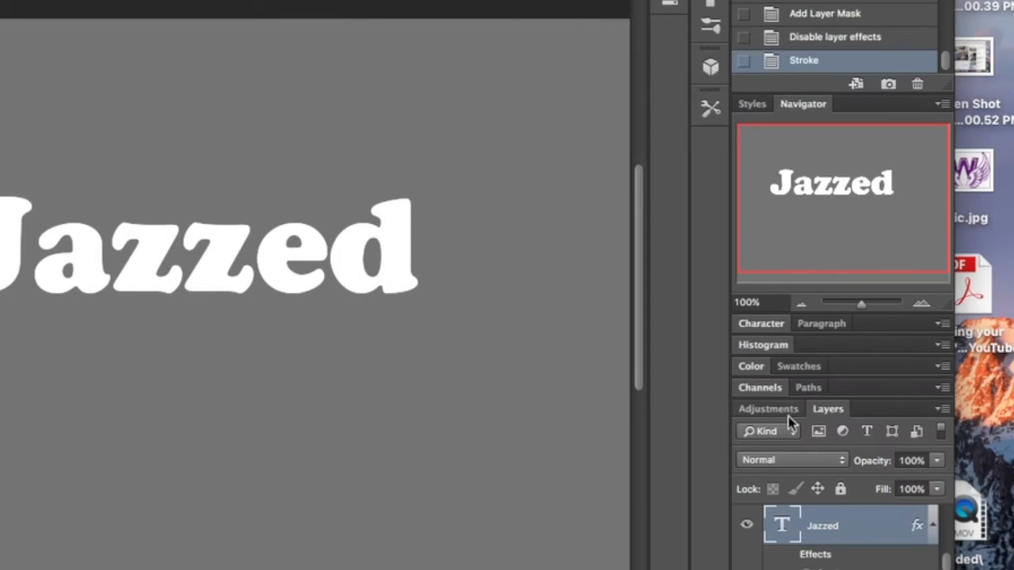
# Switch on all layer effects of the selected Jazzed text layer.
pyautogui.click(789, 553)
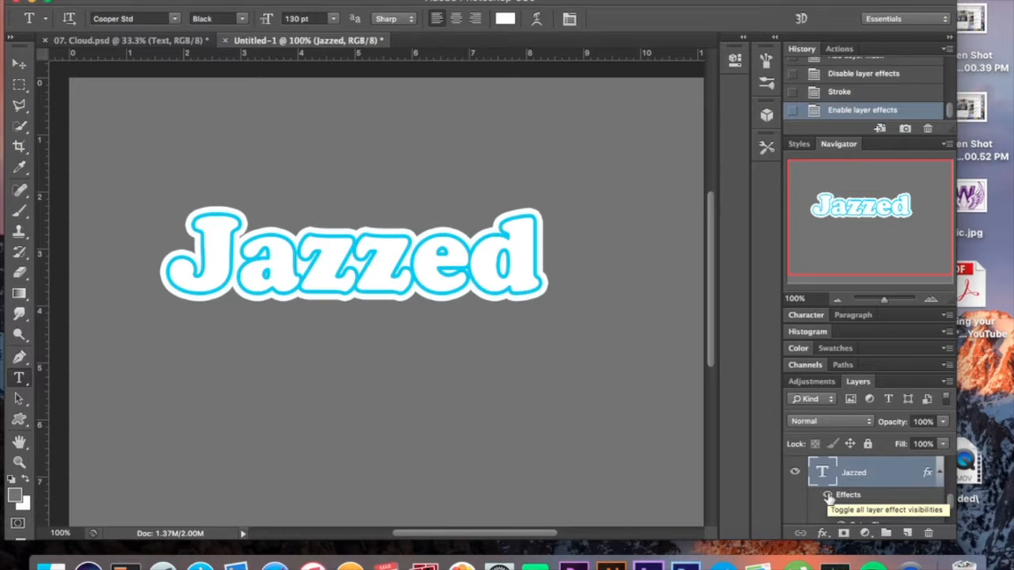
pyautogui.scroll(1, 828, 497)
pyautogui.click(828, 496)
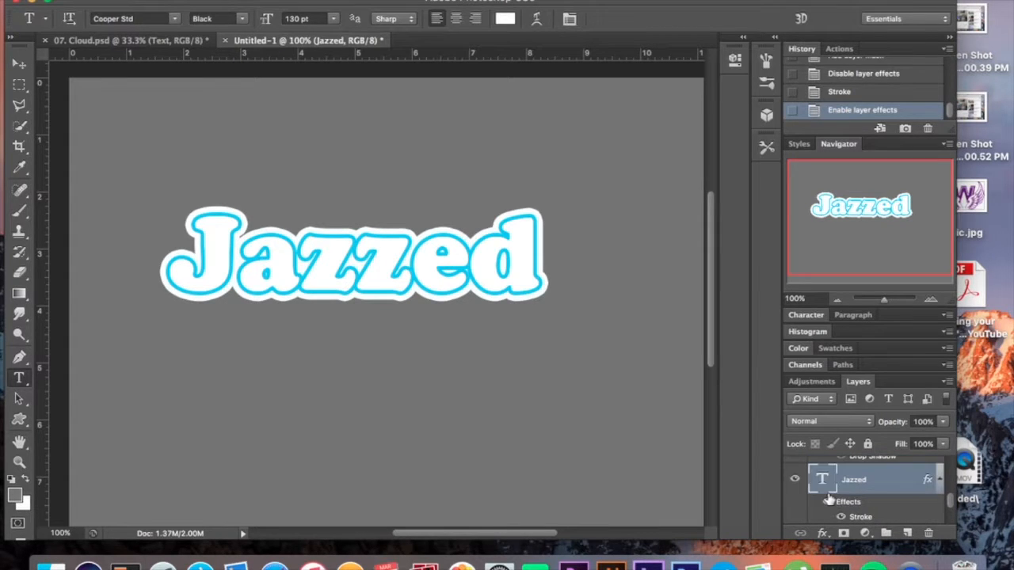
# Check the Color Overlay and Drop Shadow settings of the next Jazzed text layer up, and make that layer visible.
pyautogui.scroll(-3, 828, 499)
pyautogui.scroll(-1, 828, 499)
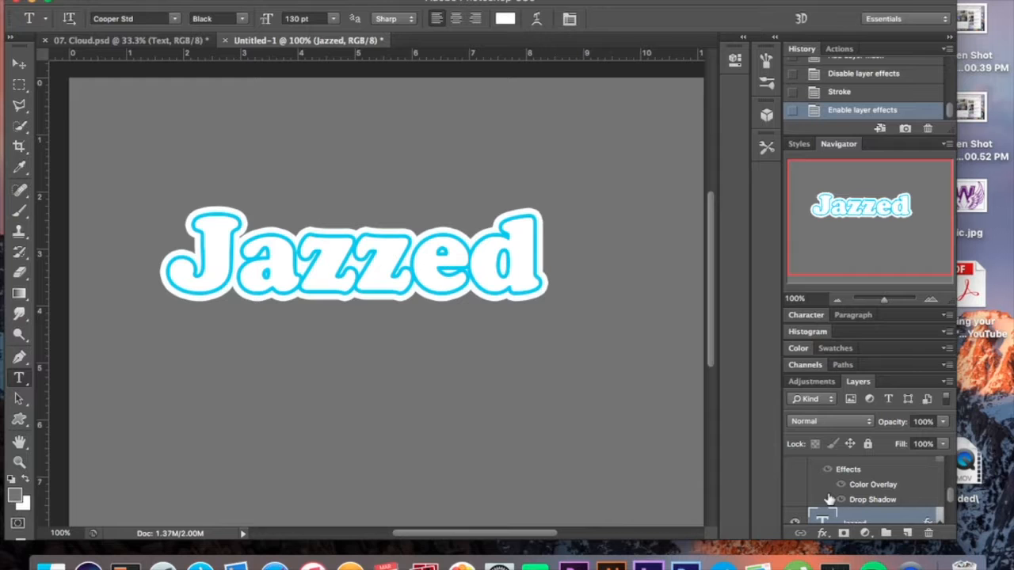
pyautogui.scroll(2, 828, 499)
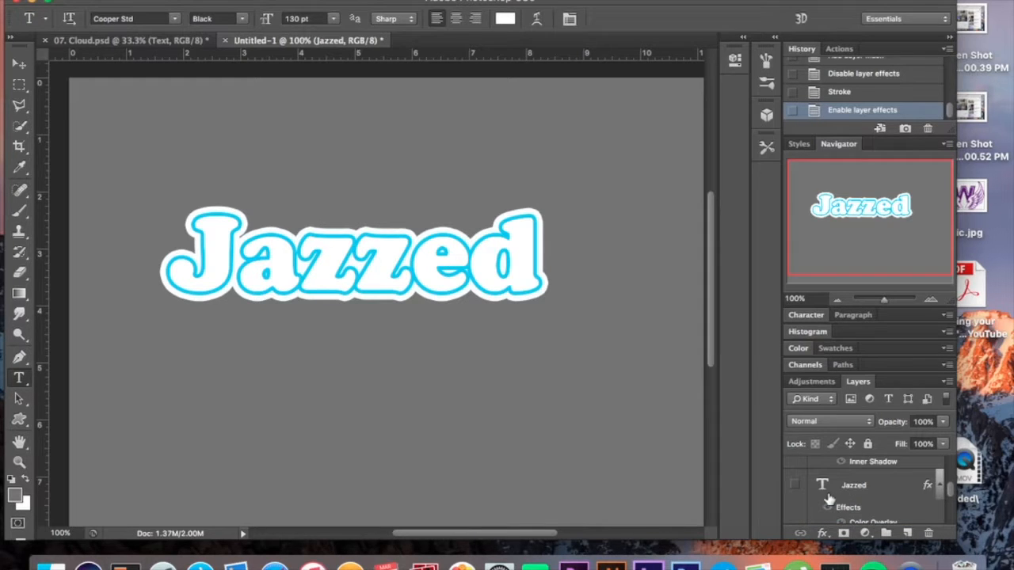
pyautogui.click(890, 491)
pyautogui.rightClick(888, 486)
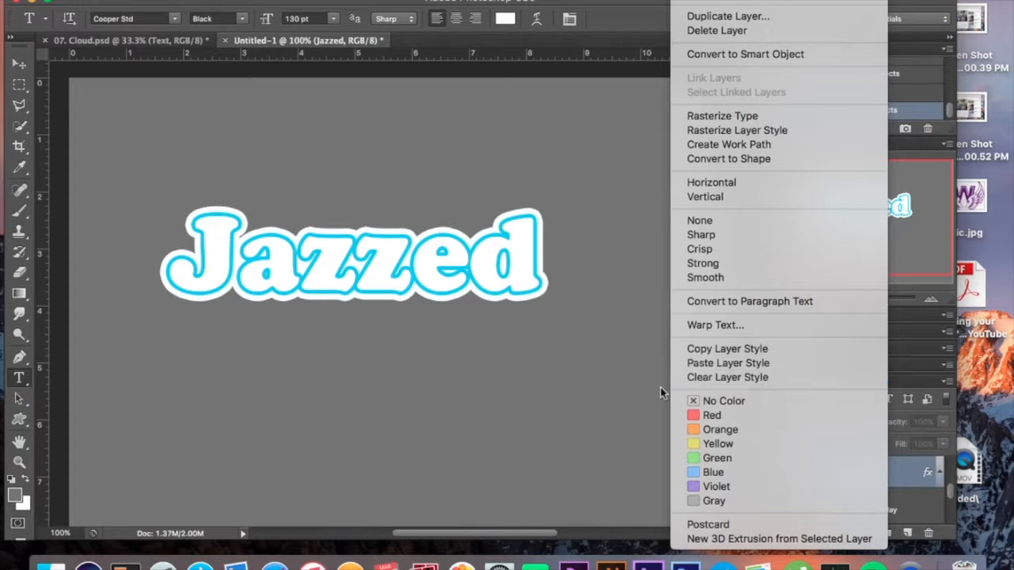
pyautogui.click(587, 401)
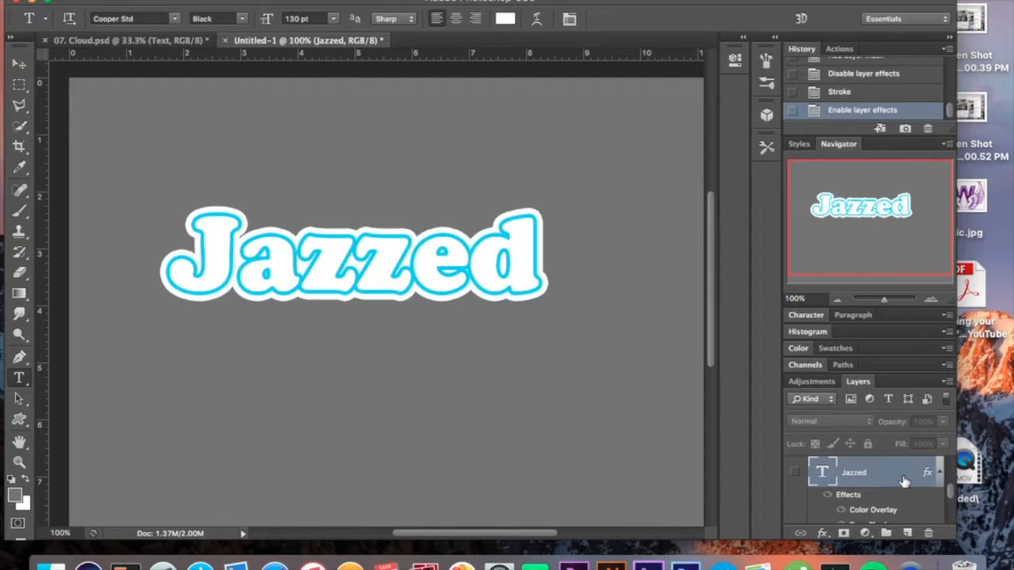
pyautogui.doubleClick(900, 480)
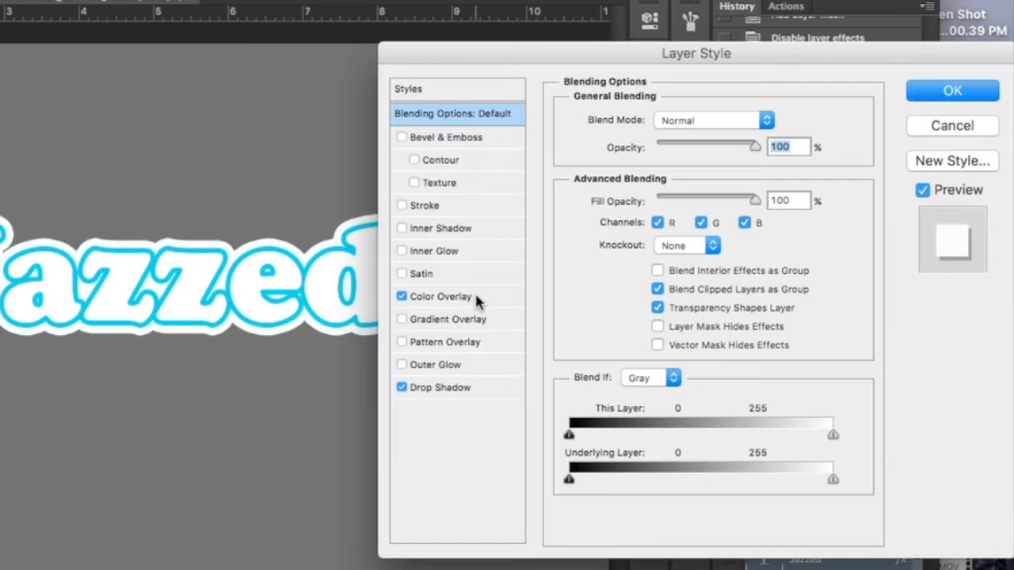
pyautogui.click(476, 296)
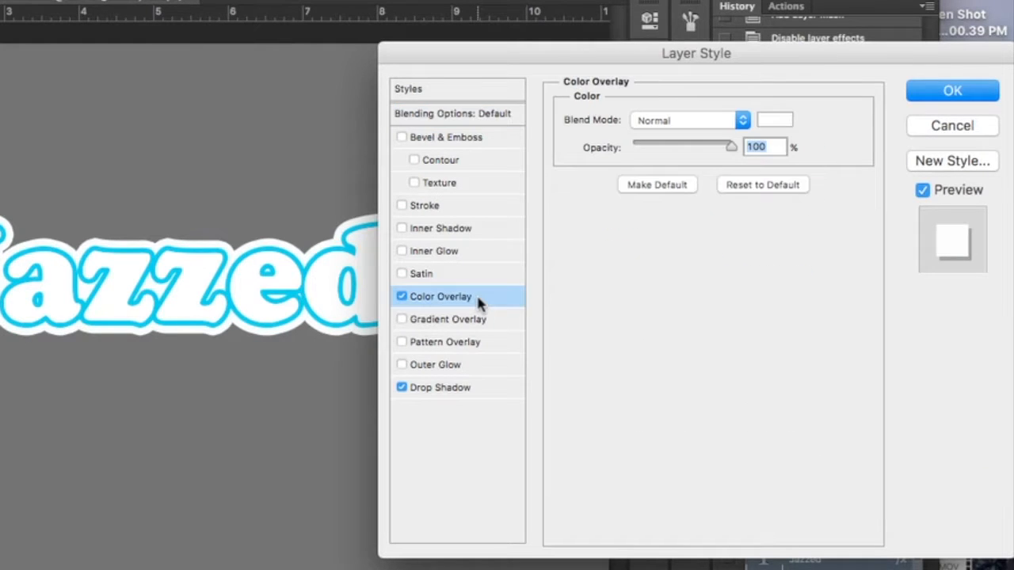
pyautogui.click(775, 120)
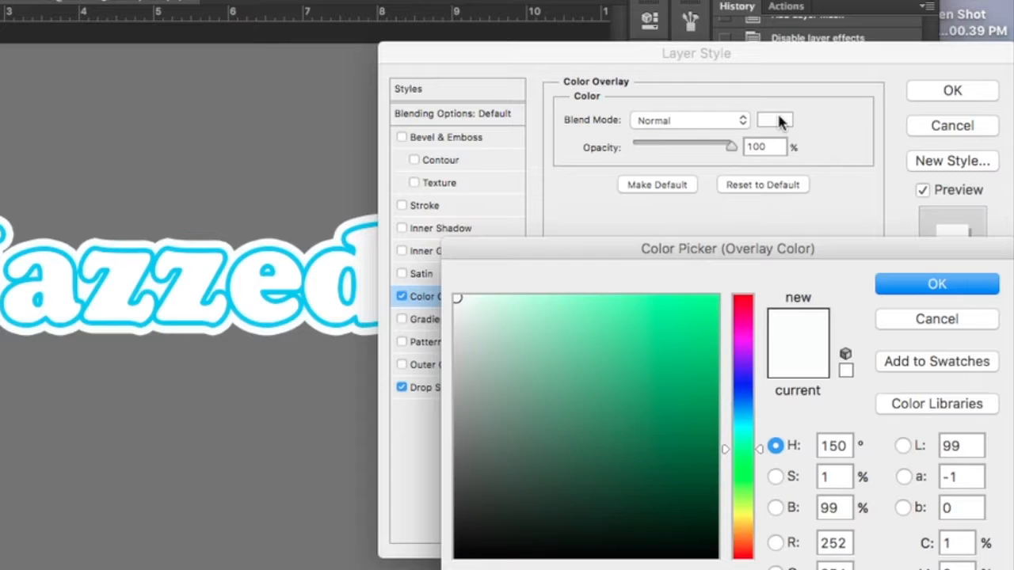
pyautogui.press('Return')
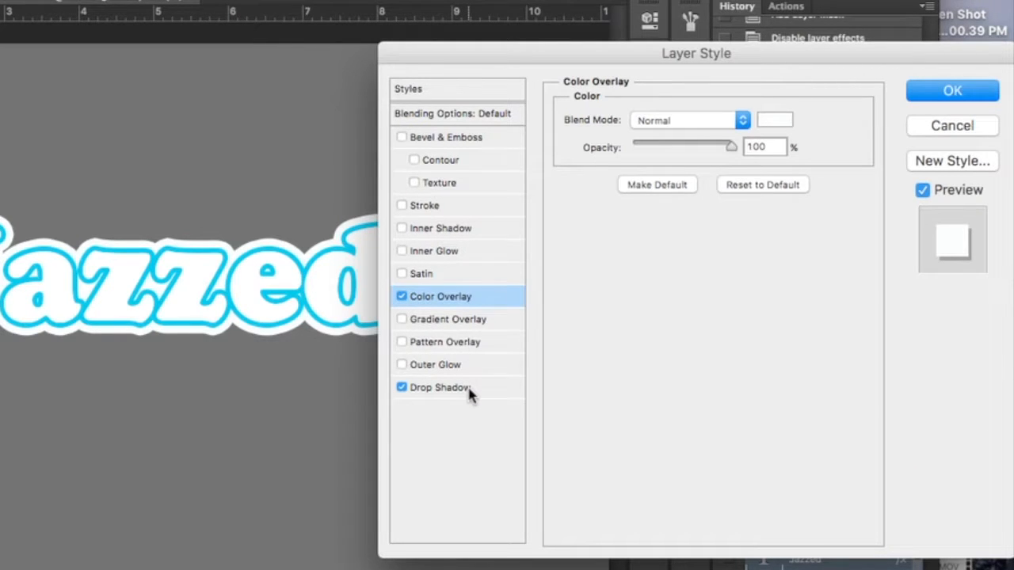
pyautogui.click(441, 388)
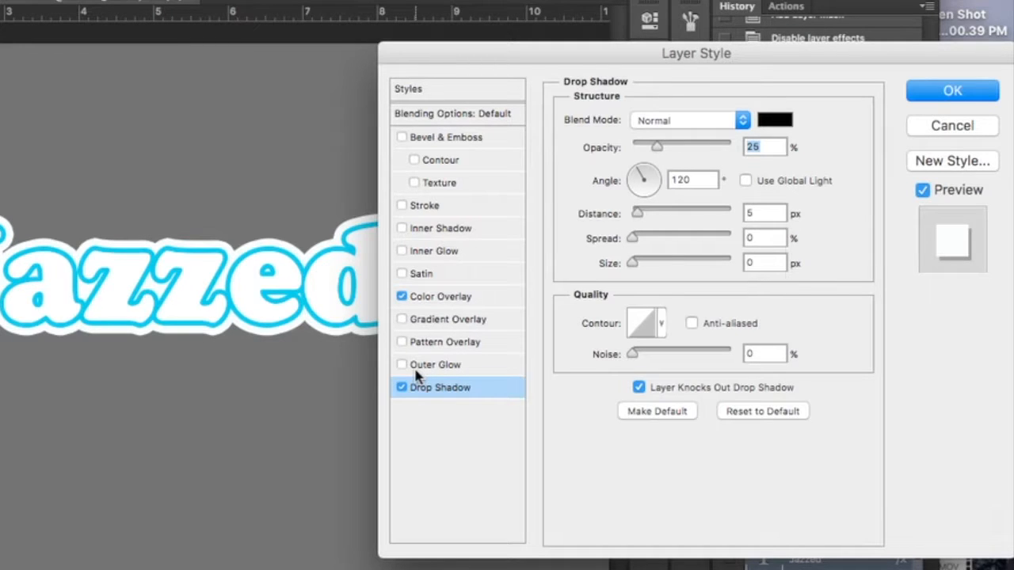
pyautogui.press('Return')
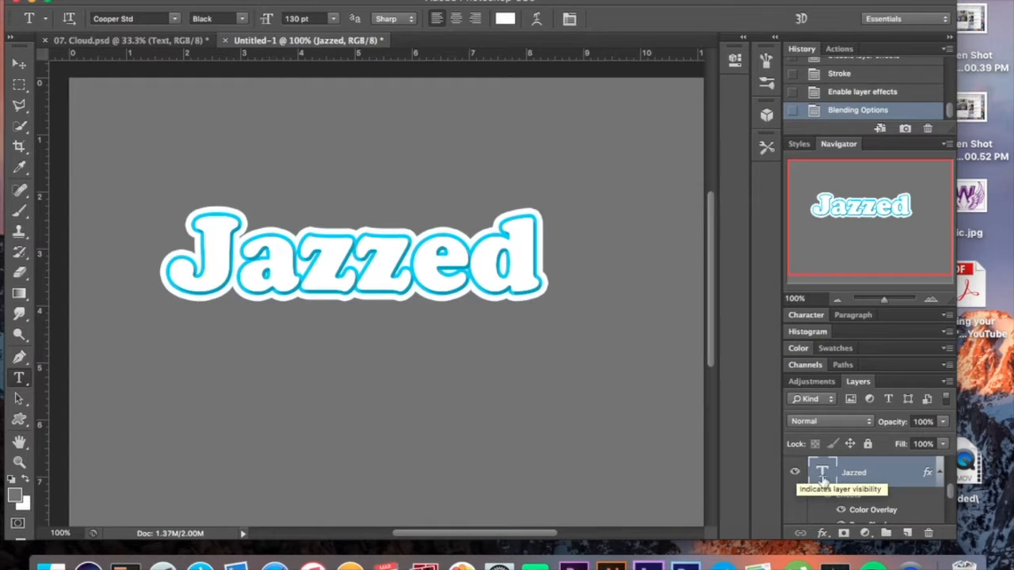
# Check the Stroke and Inner Shadow settings of the Jazzed text layer that carries both effects, and make that layer visible.
pyautogui.scroll(3, 872, 503)
pyautogui.scroll(2, 874, 507)
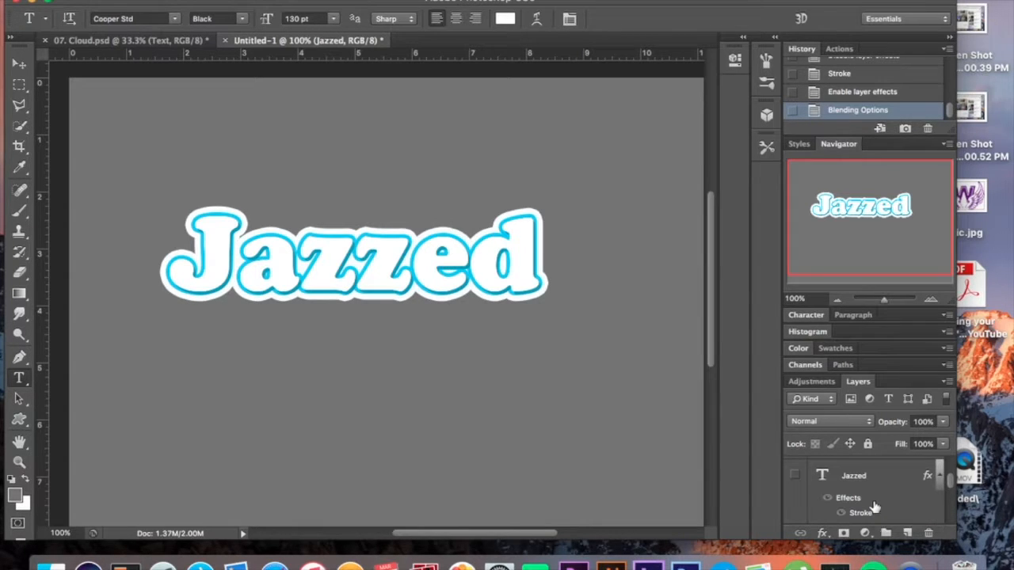
pyautogui.click(889, 484)
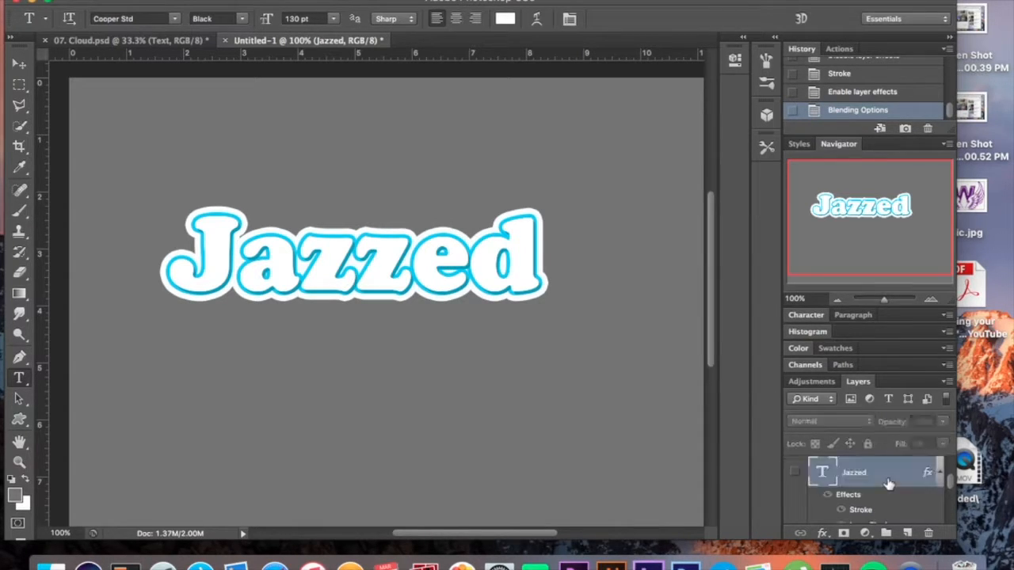
pyautogui.doubleClick(888, 484)
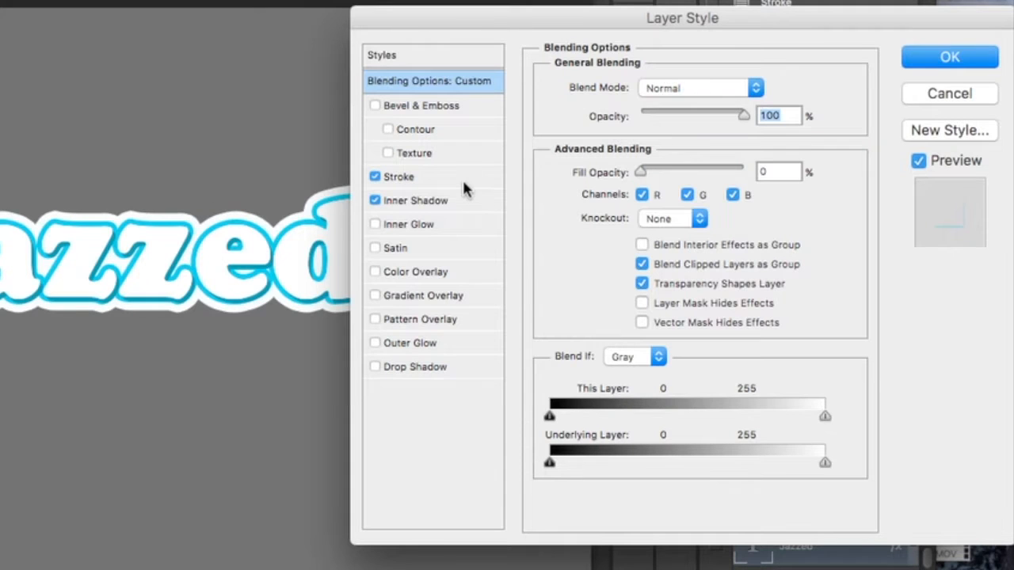
pyautogui.click(464, 183)
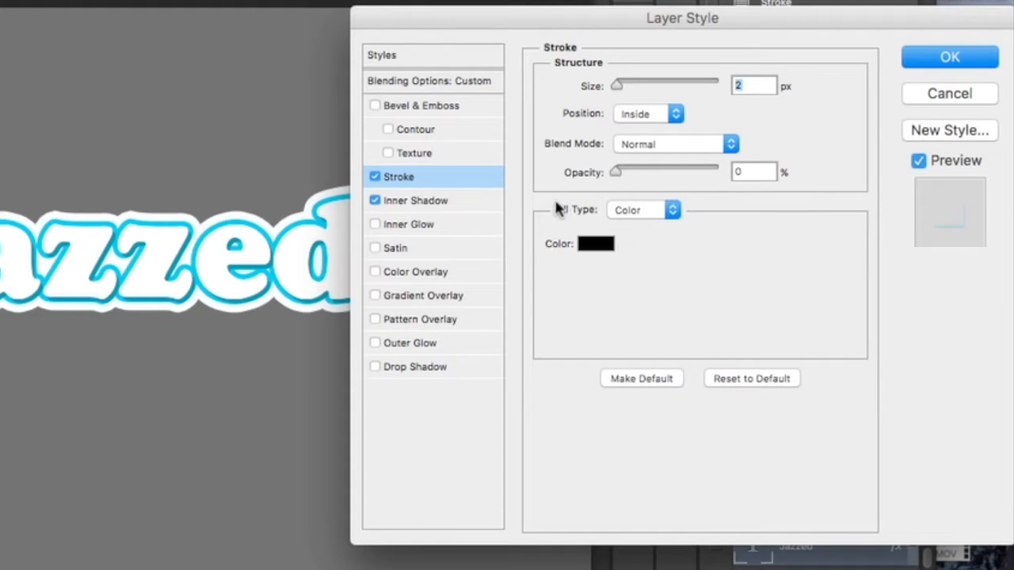
pyautogui.click(484, 208)
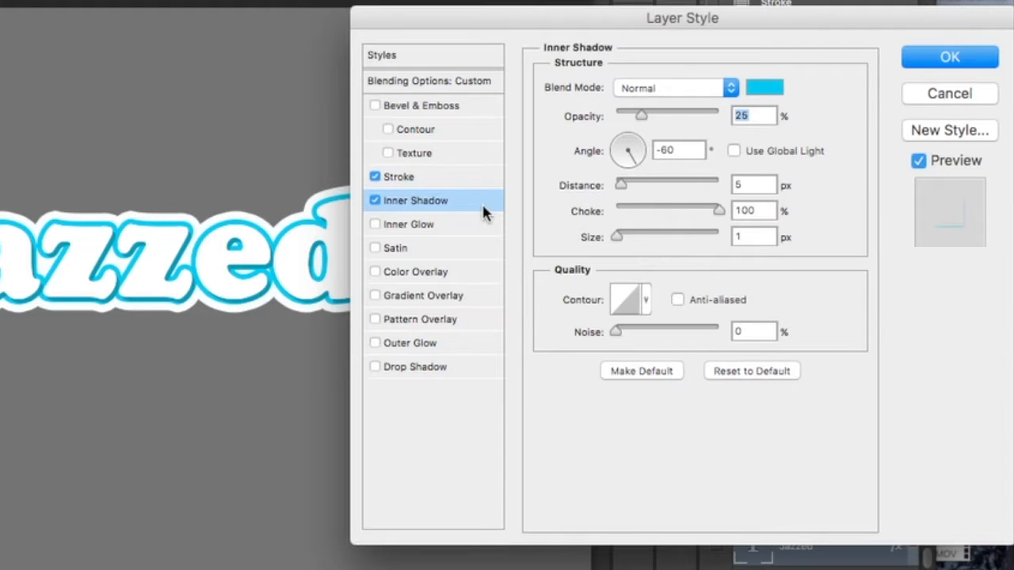
pyautogui.click(772, 92)
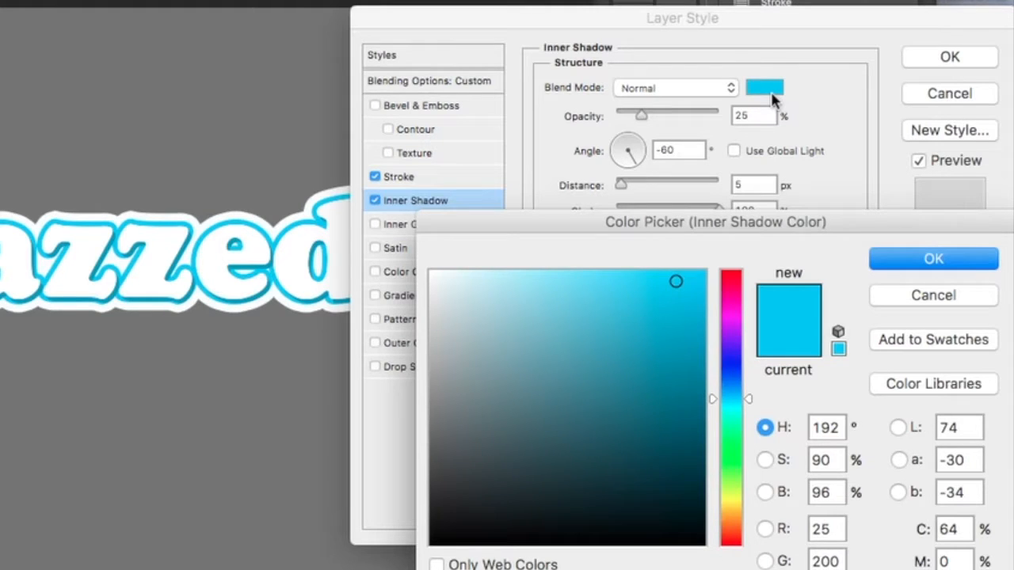
pyautogui.press('Return')
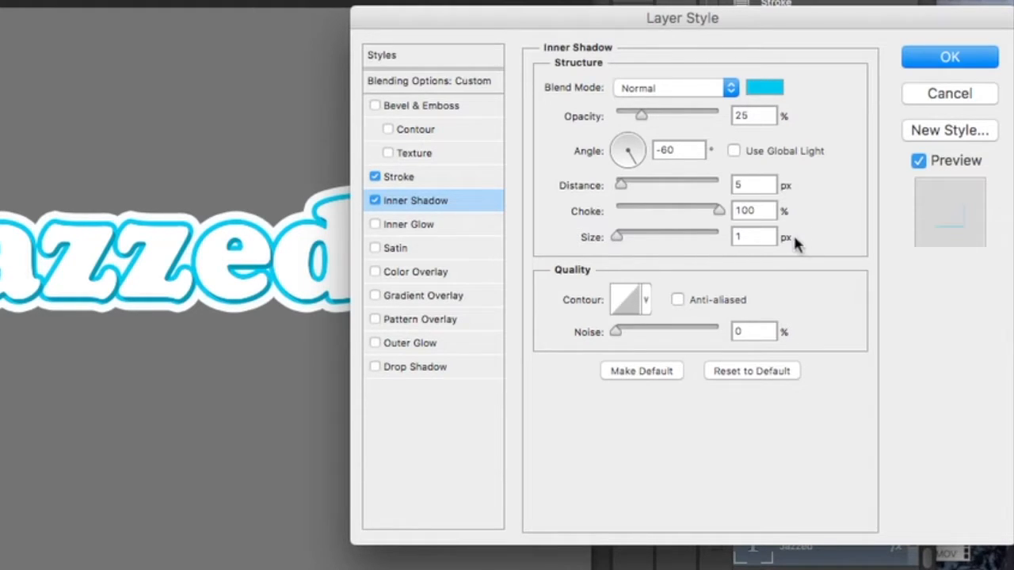
pyautogui.click(918, 67)
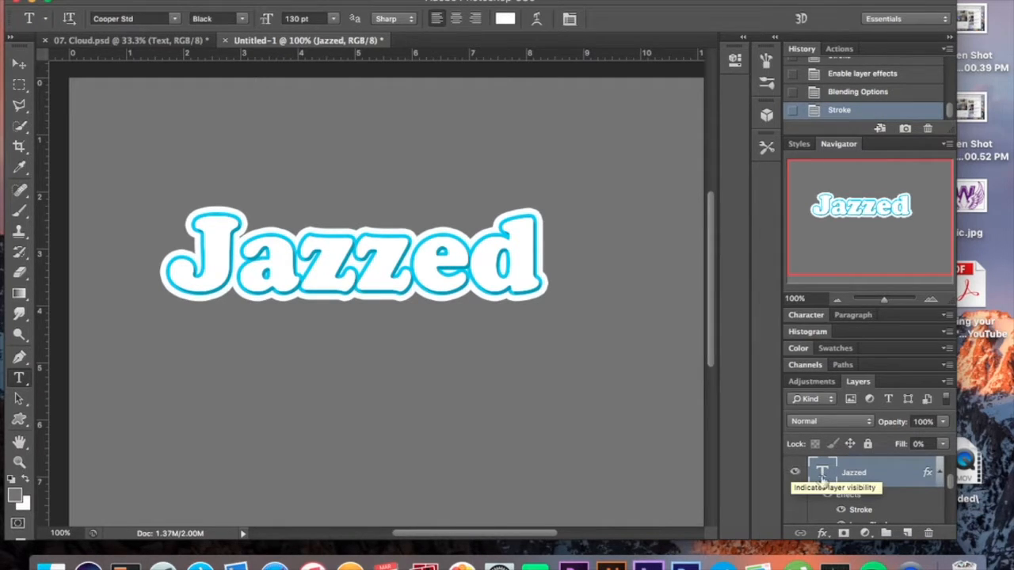
# Hide the plain Jazzed text layer without effects, directly above the selected layer.
pyautogui.scroll(2, 875, 491)
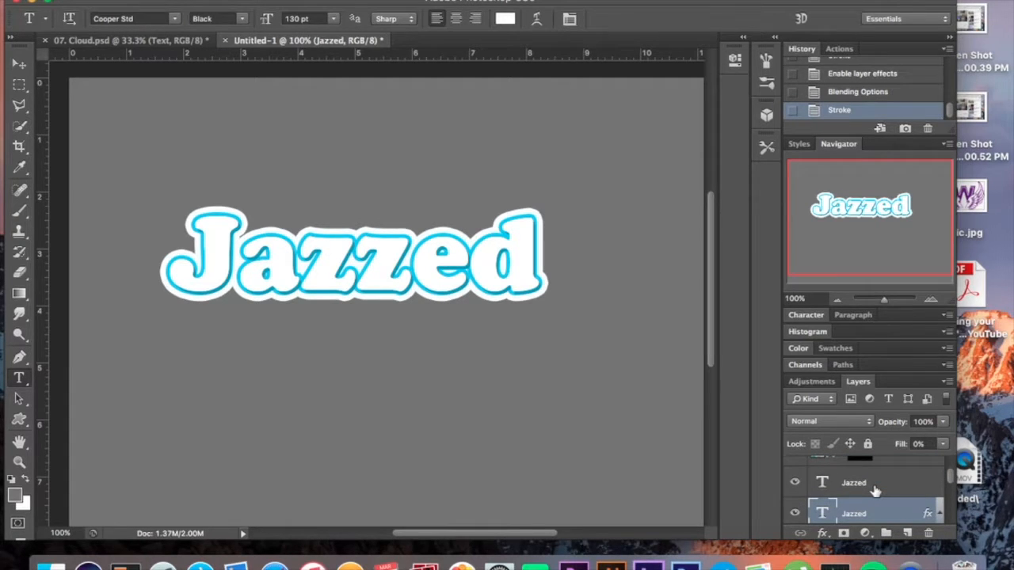
pyautogui.click(795, 482)
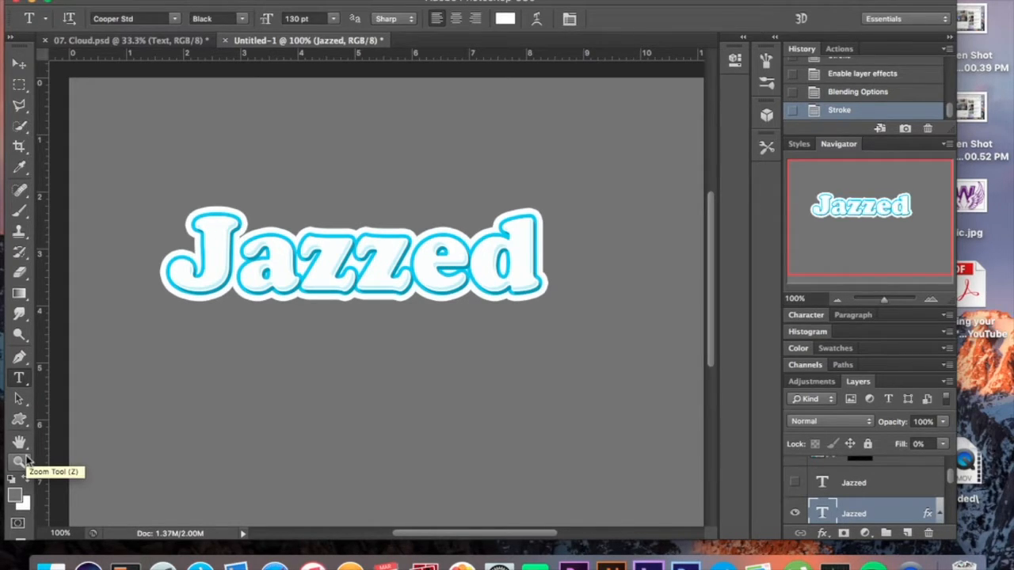
# Activate the Custom Shape tool and look through the available preset shapes, including the splatter shapes.
pyautogui.click(20, 419)
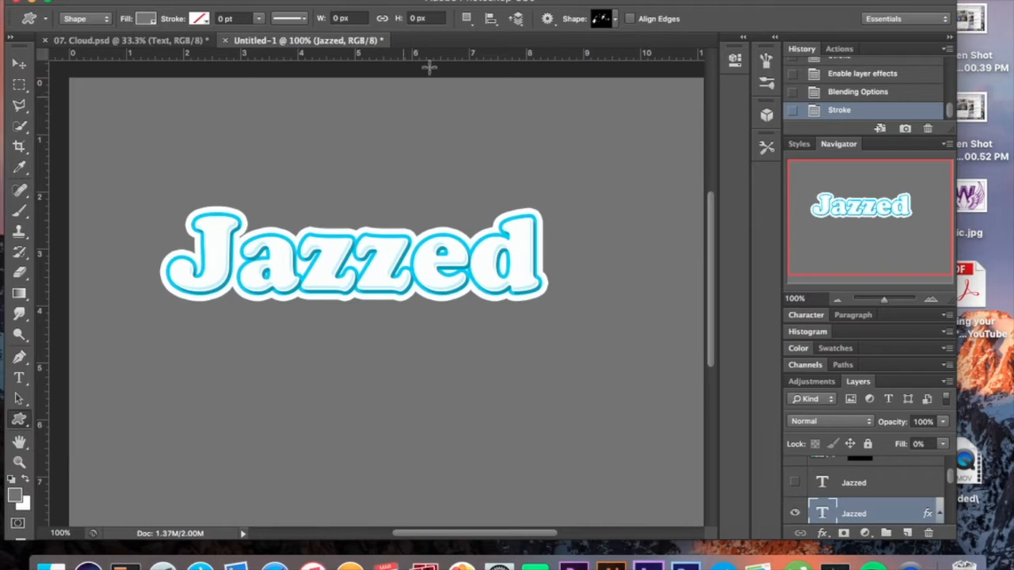
pyautogui.click(604, 25)
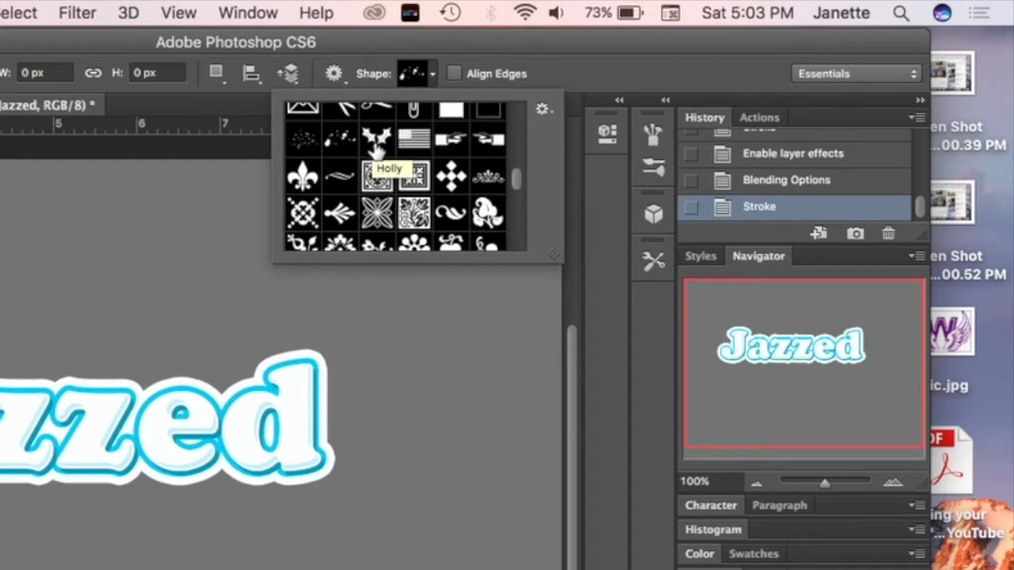
pyautogui.scroll(2, 377, 150)
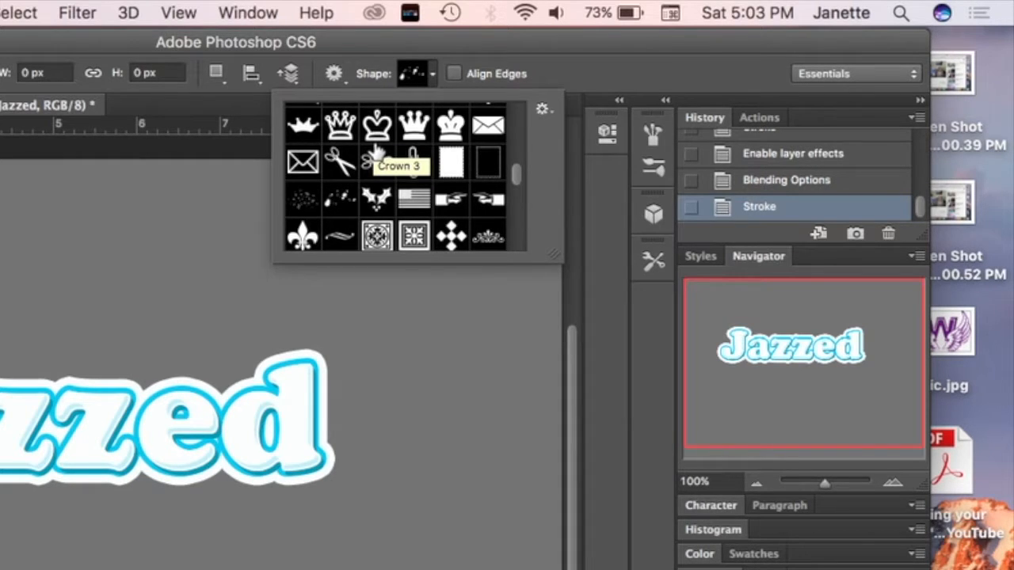
pyautogui.click(433, 75)
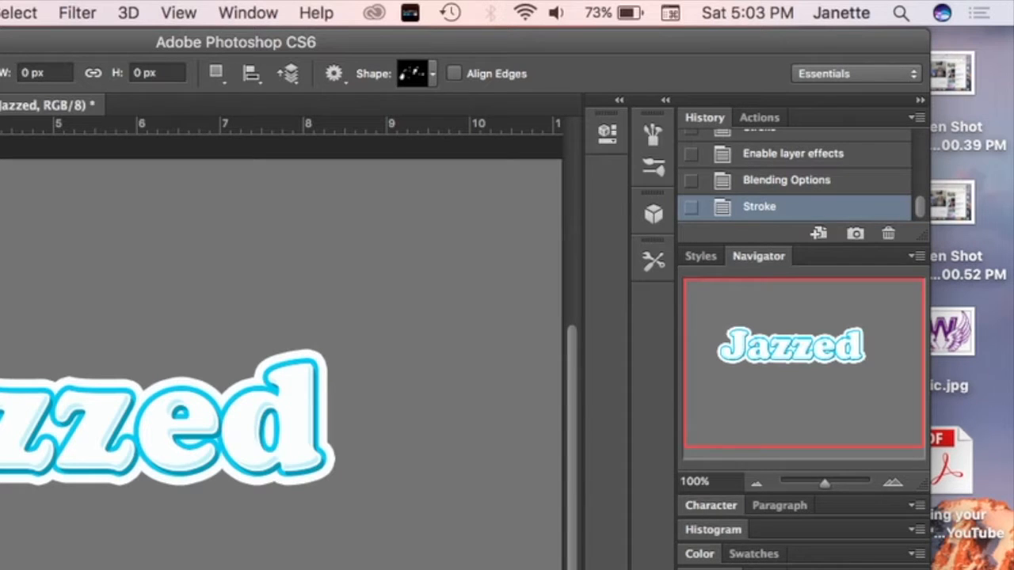
# Disable the layer mask on the Shape 1 layer and make that layer visible.
pyautogui.rightClick(860, 491)
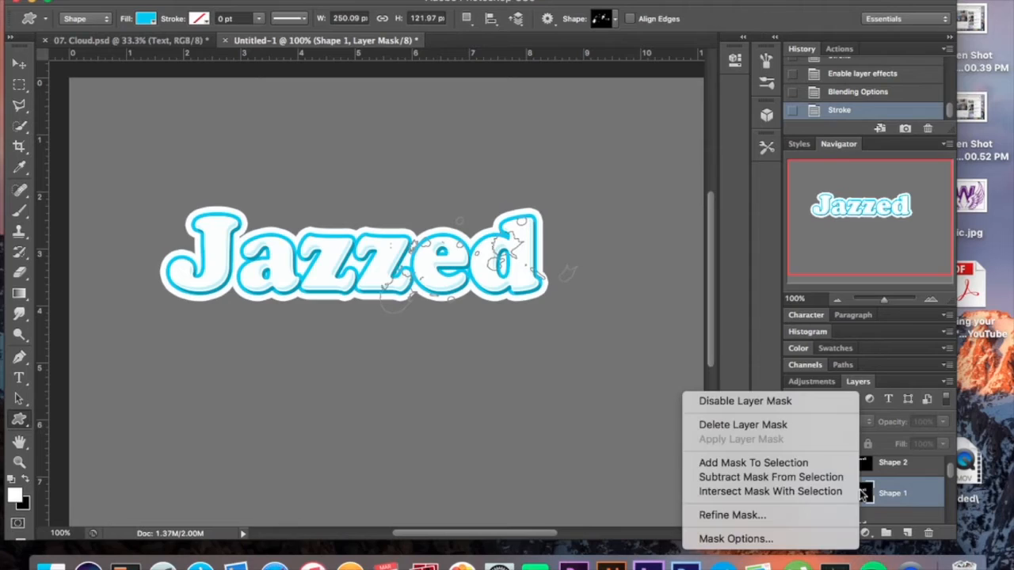
pyautogui.click(806, 402)
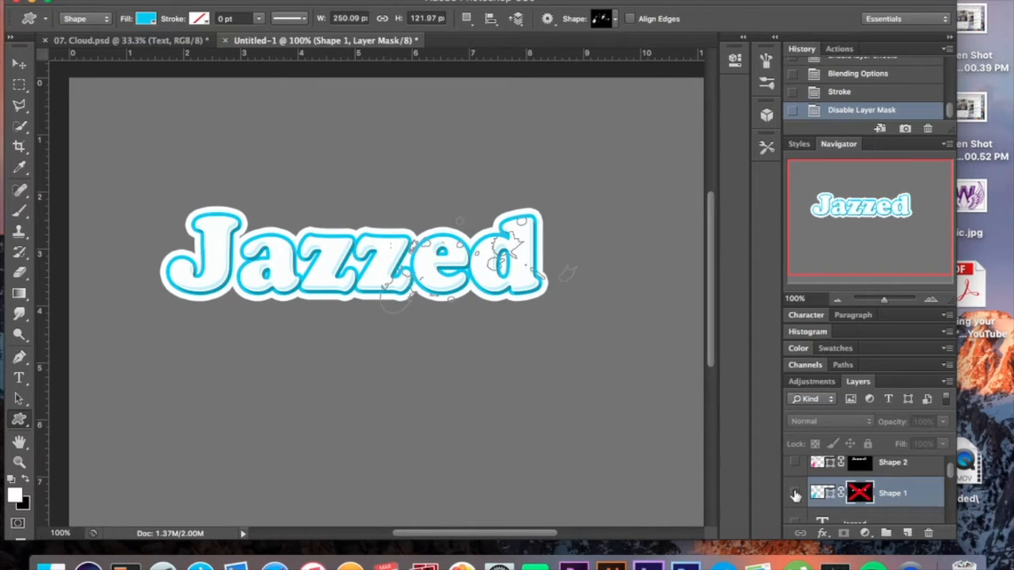
pyautogui.click(795, 492)
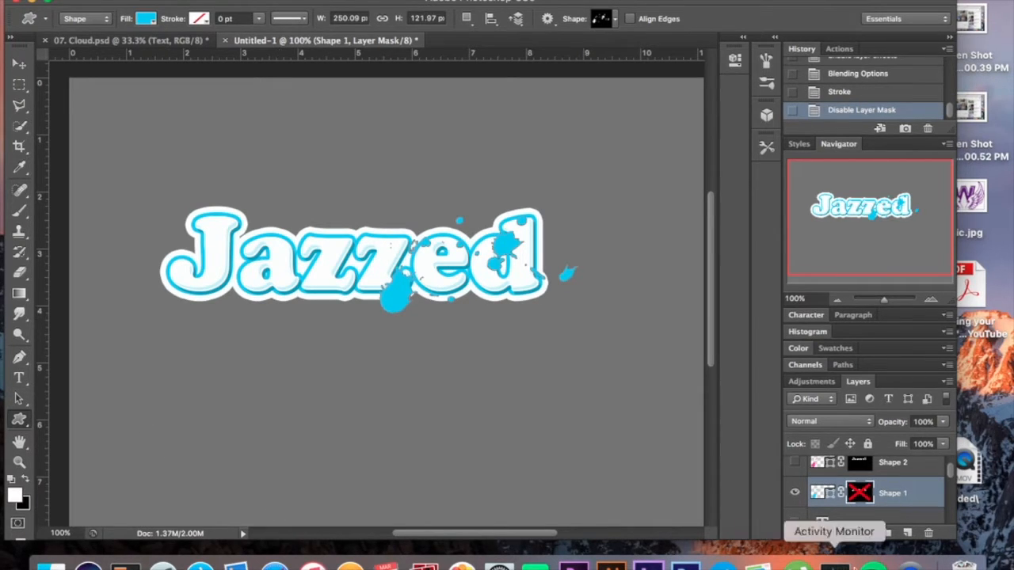
# Load the letter outlines of the visible Jazzed text layer with effects, below Shape 1, as a selection.
pyautogui.scroll(-2, 871, 508)
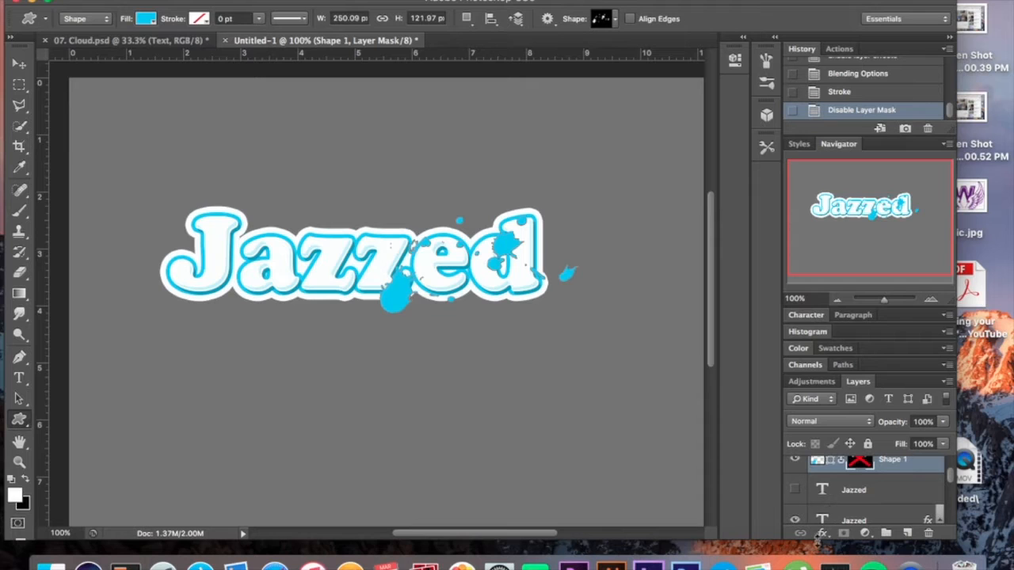
pyautogui.scroll(-1, 833, 513)
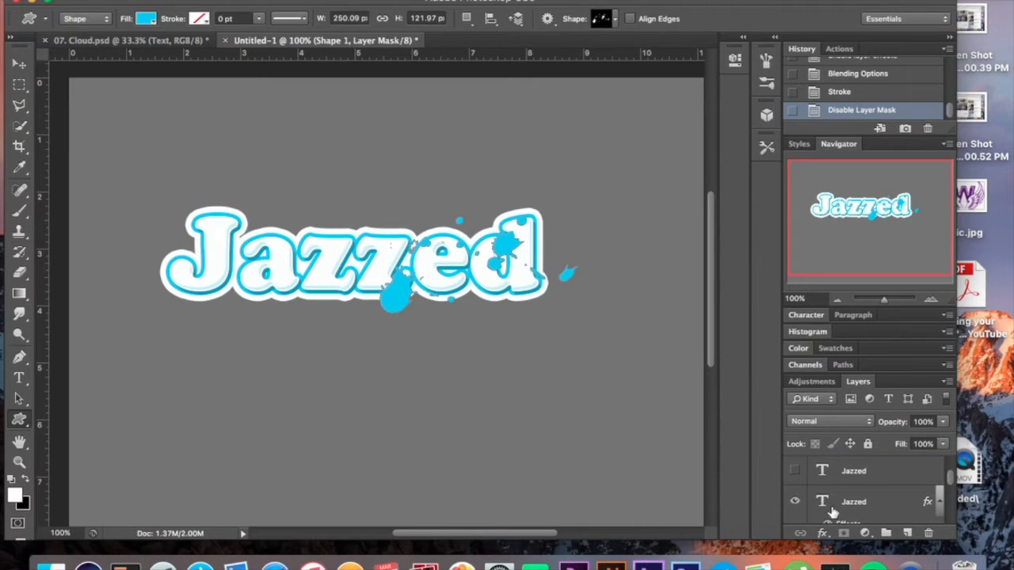
pyautogui.keyDown('super'); pyautogui.click(823, 506); pyautogui.keyUp('super')
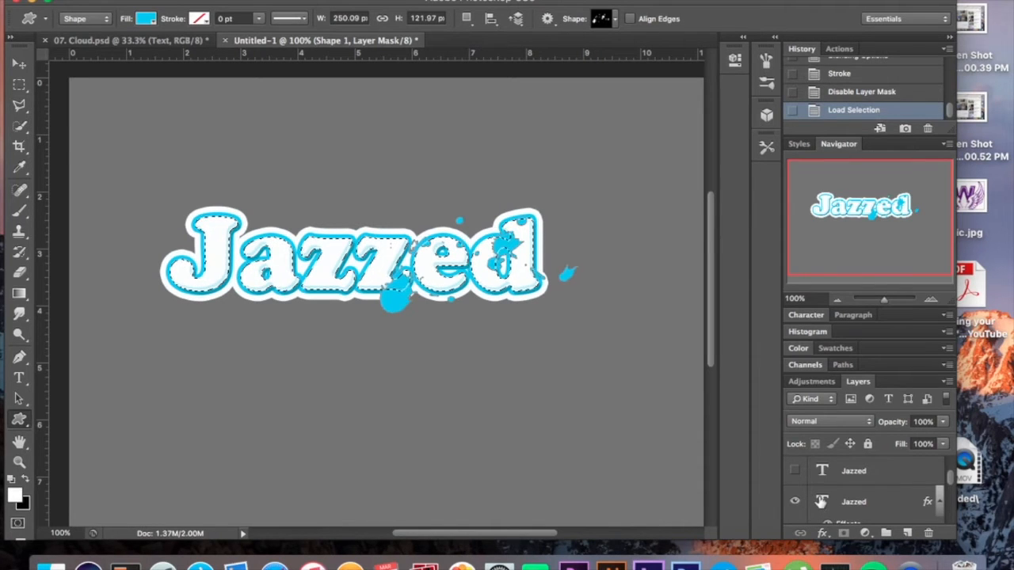
# Re-enable the layer mask on Shape 1 and clear the text-shaped selection.
pyautogui.scroll(2, 822, 499)
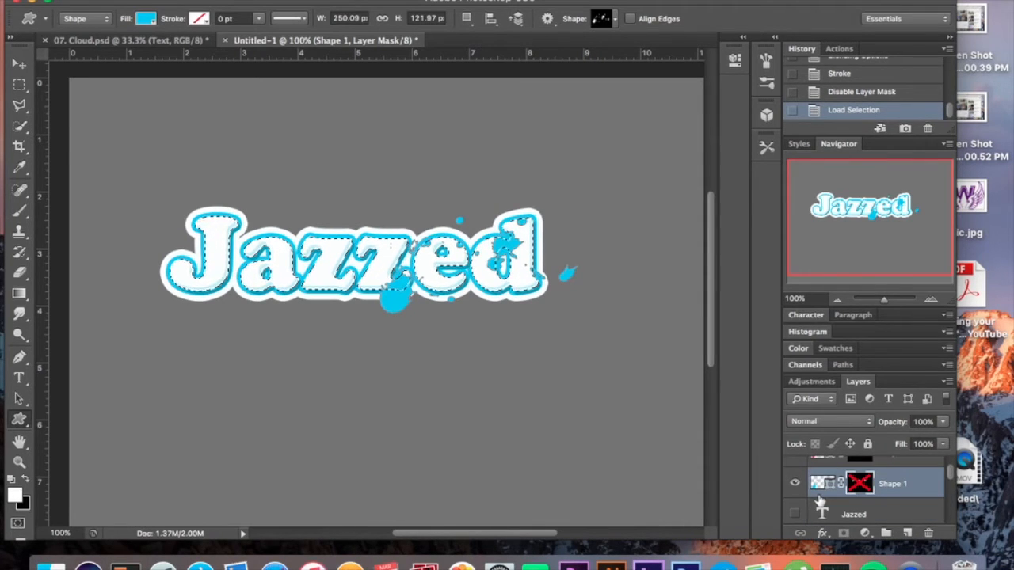
pyautogui.rightClick(860, 485)
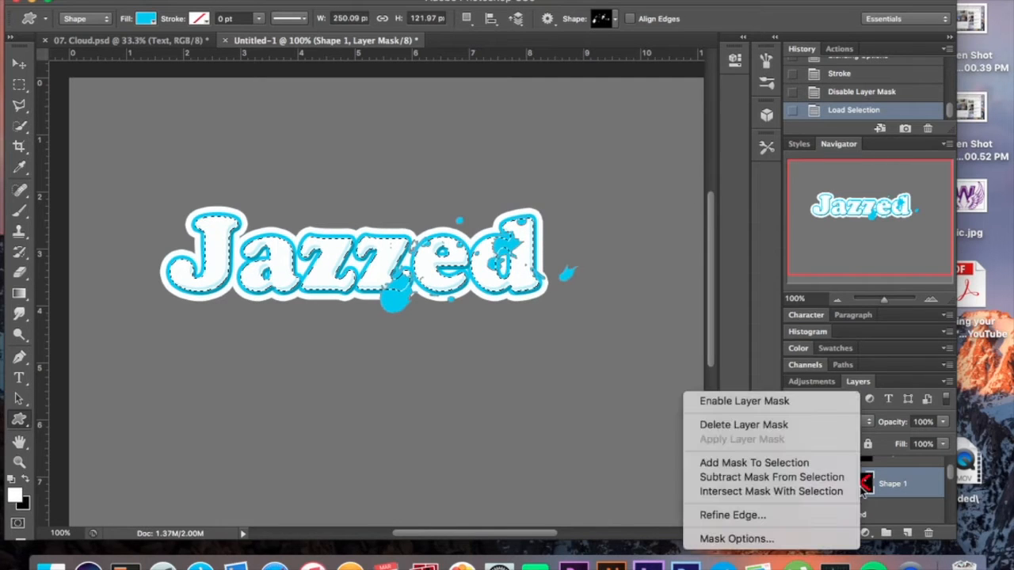
pyautogui.click(805, 401)
pyautogui.press('super+d')
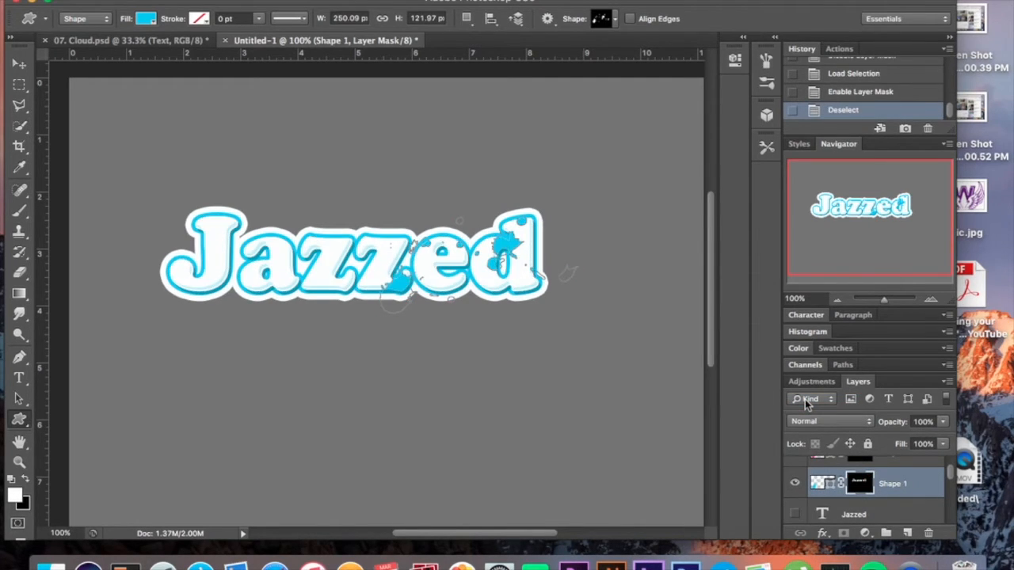
# Select the plain Jazzed text layer below Shape 1, and make the Shape 2 and Shape 3 splatter layers visible.
pyautogui.click(902, 517)
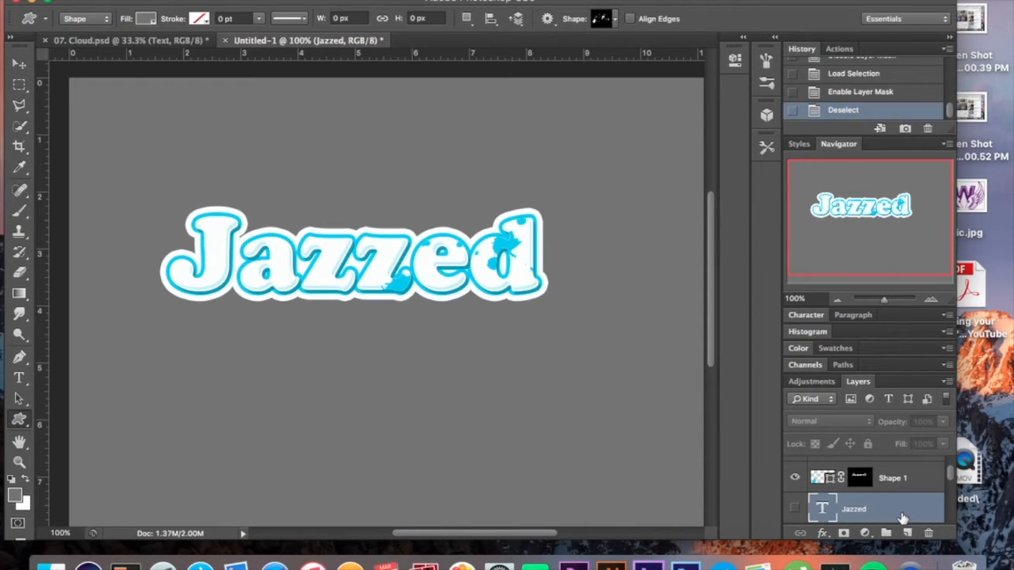
pyautogui.scroll(2, 897, 513)
pyautogui.click(796, 468)
pyautogui.scroll(1, 843, 472)
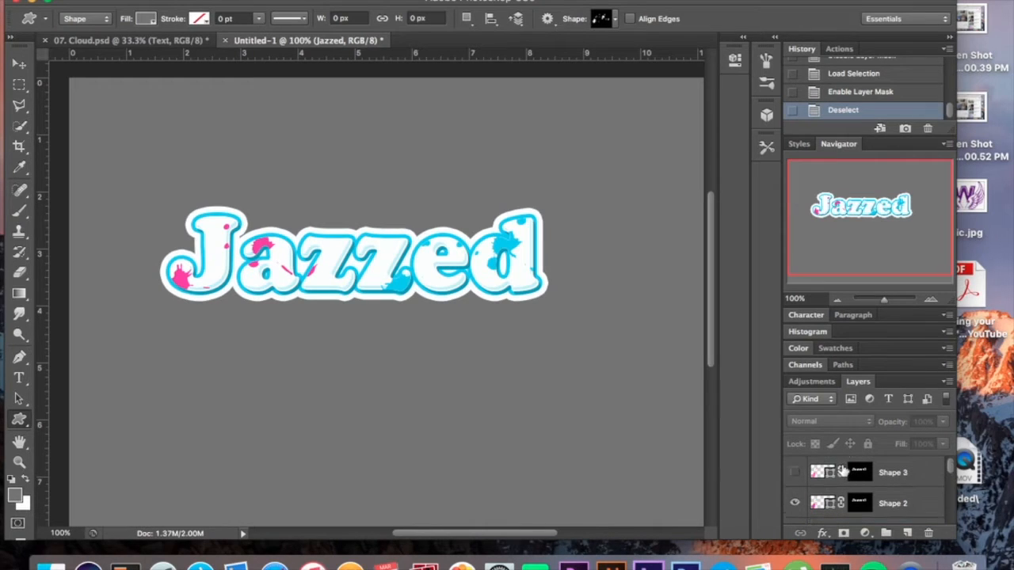
pyautogui.click(795, 473)
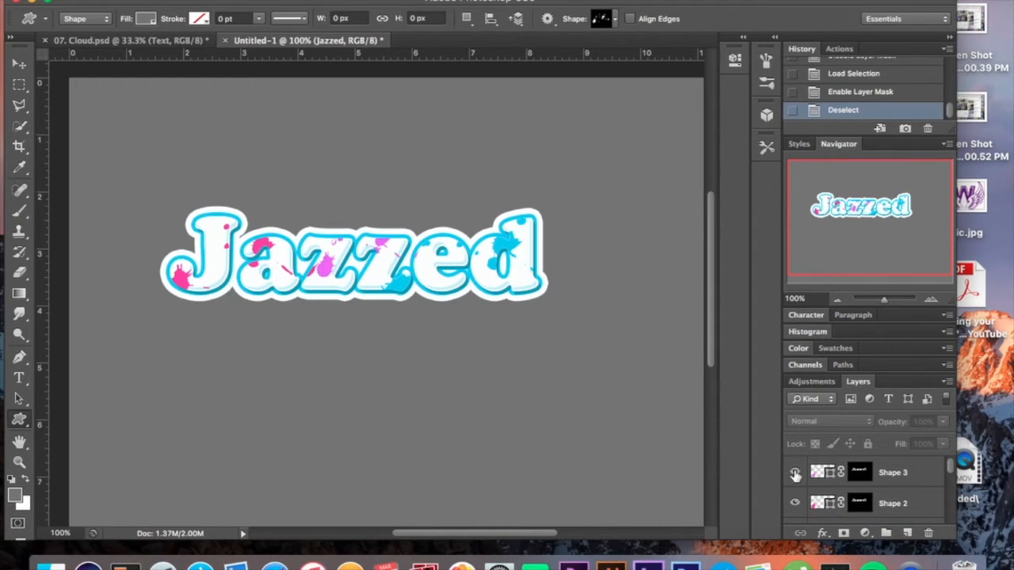